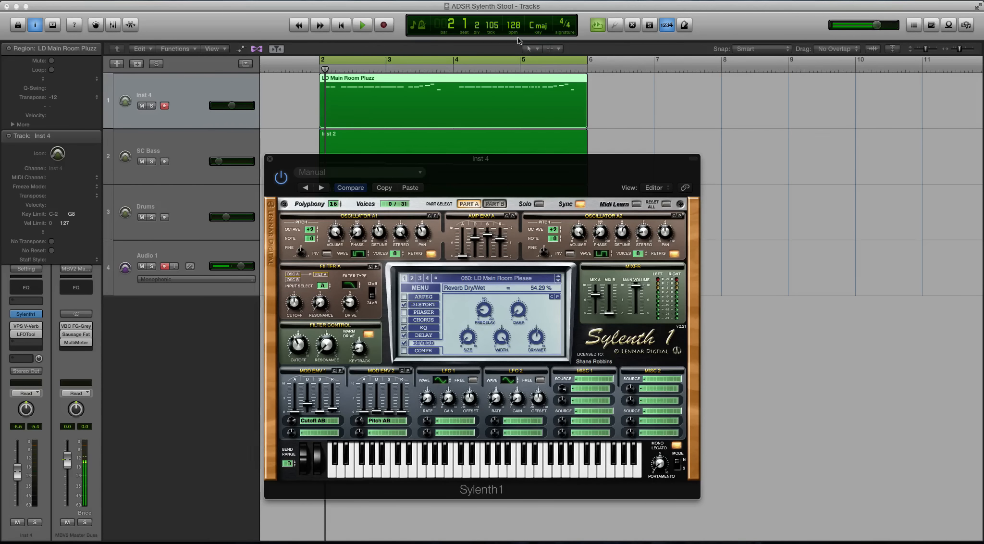
# Move the Sylenth1 window clear of the upper track regions and deselect the lead region.
pyautogui.moveTo(300, 159); pyautogui.dragTo(482, 191)
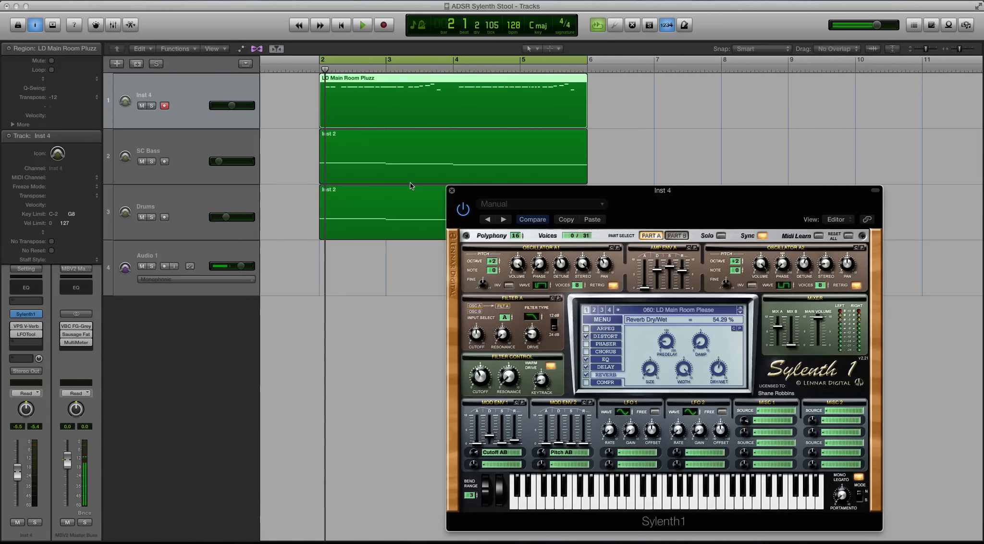
pyautogui.moveTo(477, 191); pyautogui.dragTo(416, 207)
pyautogui.click(360, 123)
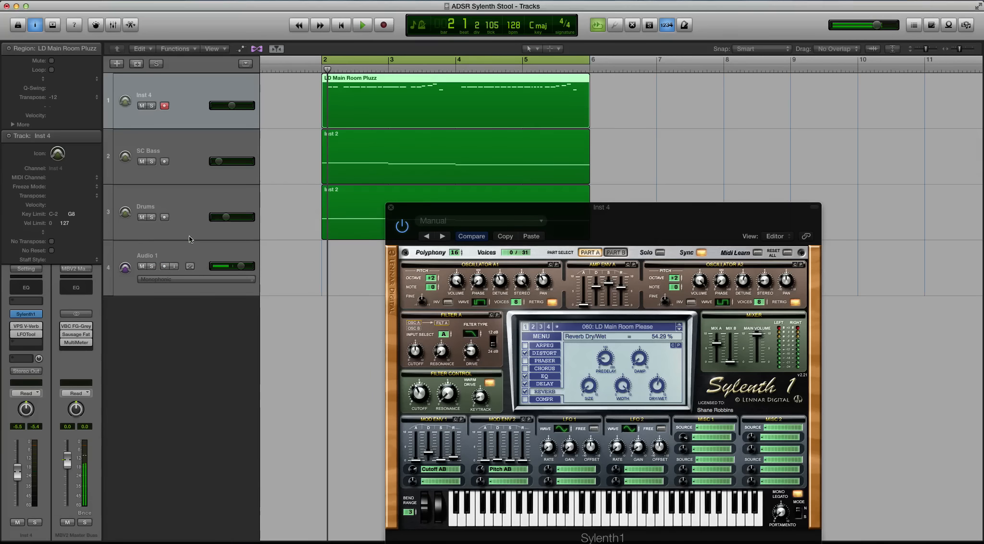
pyautogui.click(288, 201)
# Play the loop and lower the Inst 4 track volume to -7.4 dB.
pyautogui.press('space')
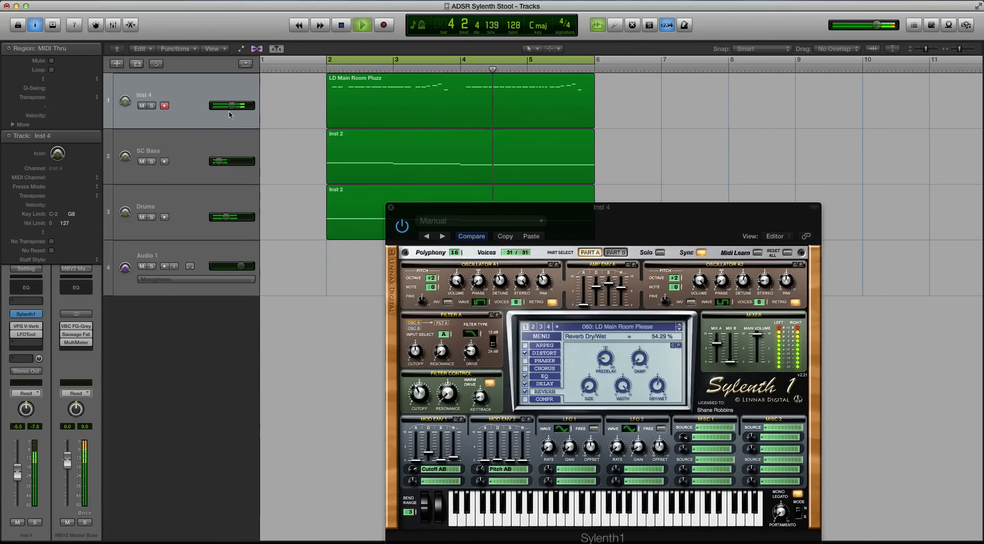
pyautogui.moveTo(232, 105); pyautogui.dragTo(229, 105)
pyautogui.press('space')
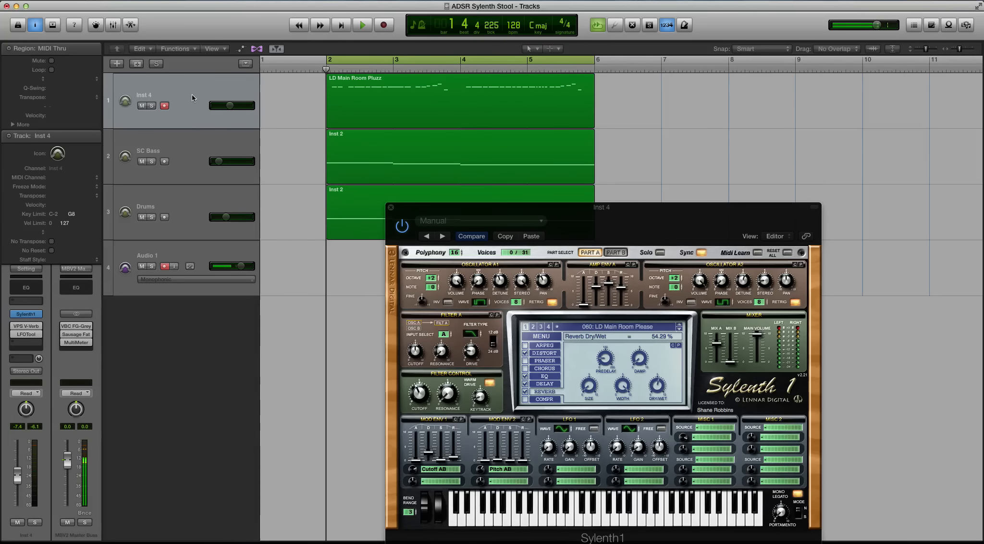
# Reposition the Sylenth1 window over the arrangement and set the Amp Env A release to 6.44.
pyautogui.moveTo(412, 208); pyautogui.dragTo(298, 176)
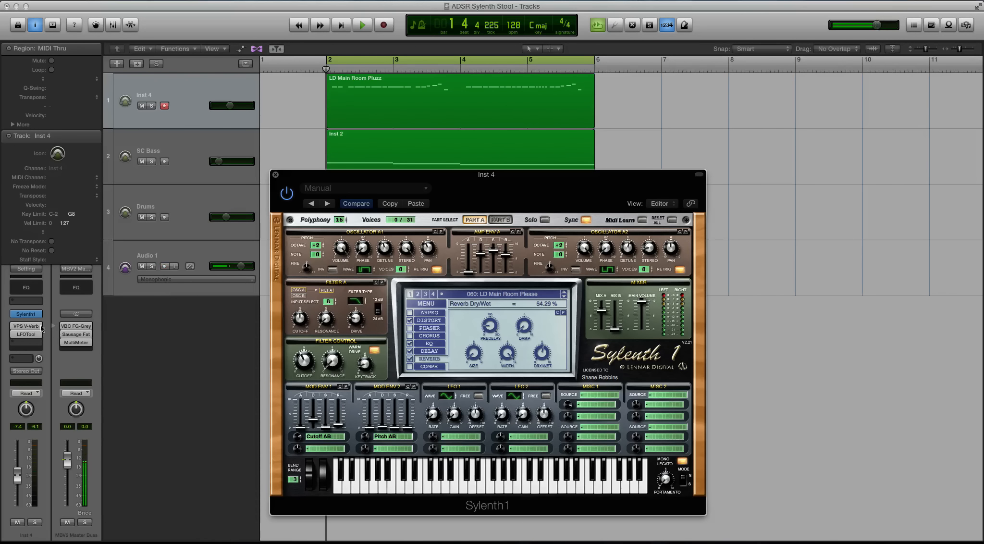
pyautogui.moveTo(15, 330)
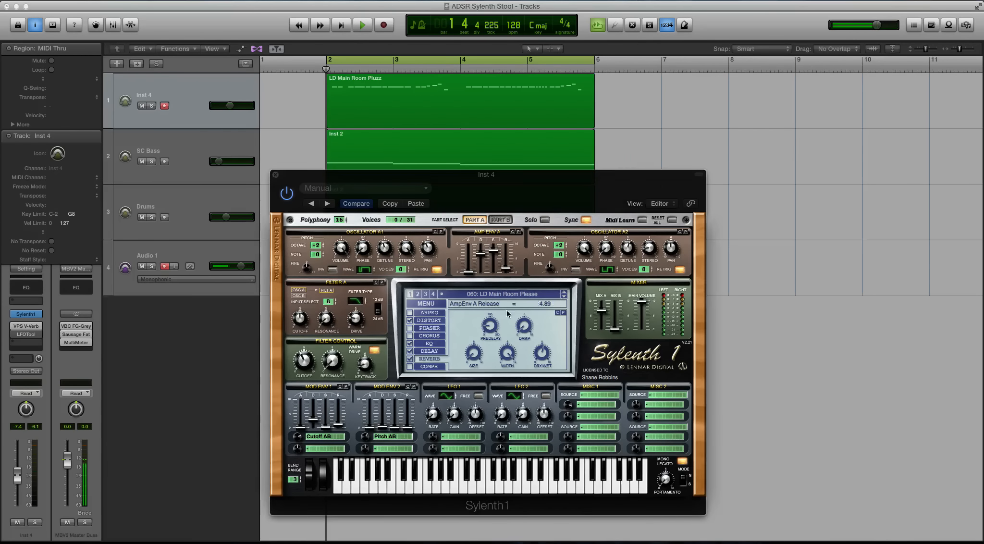
pyautogui.moveTo(509, 254); pyautogui.dragTo(507, 354)
pyautogui.moveTo(507, 273); pyautogui.dragTo(504, 258)
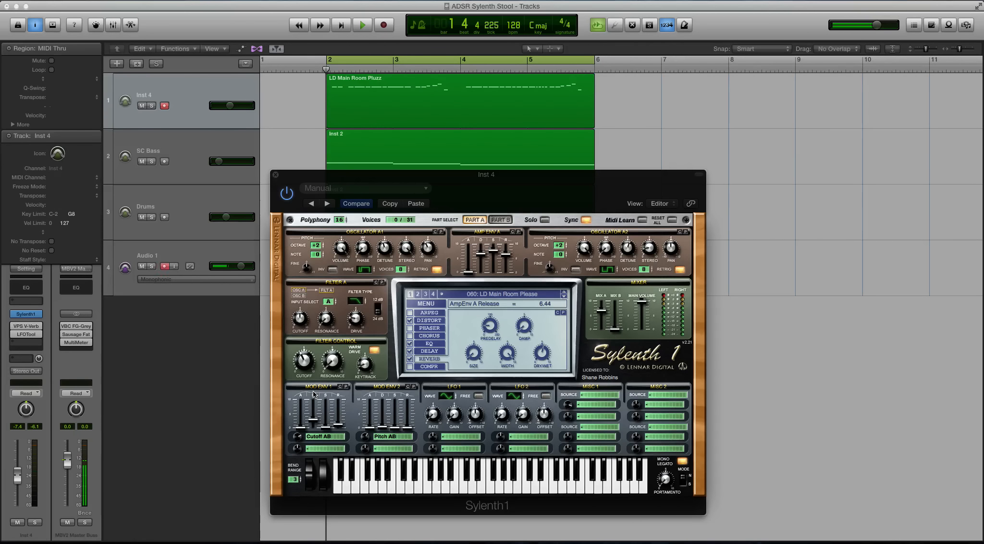
# Remove the Cutoff AB destination from Mod Env 1, reset its amount and set its decay to 0.00.
pyautogui.click(314, 437)
pyautogui.click(335, 259)
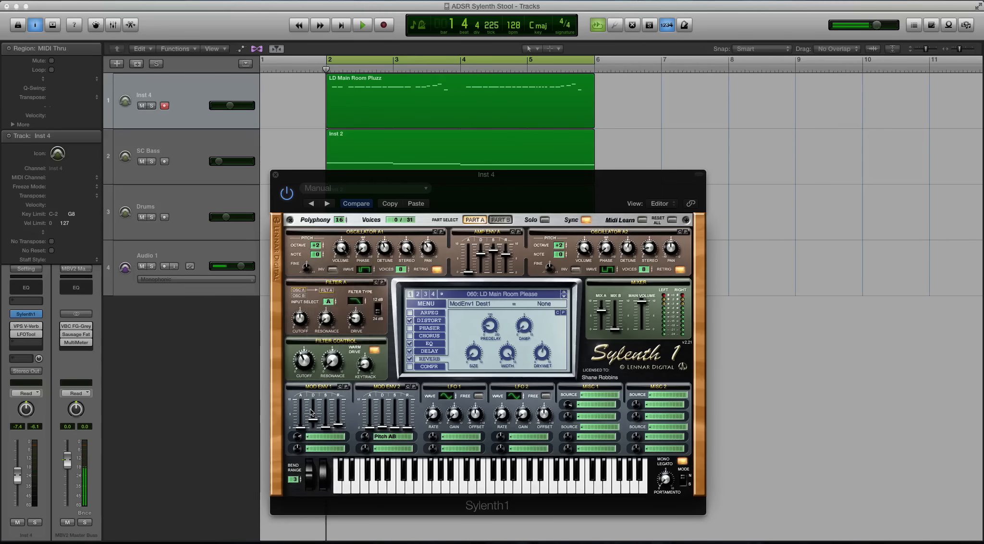
pyautogui.keyDown('super'); pyautogui.click(297, 436); pyautogui.keyUp('super')
pyautogui.moveTo(313, 421); pyautogui.dragTo(309, 457)
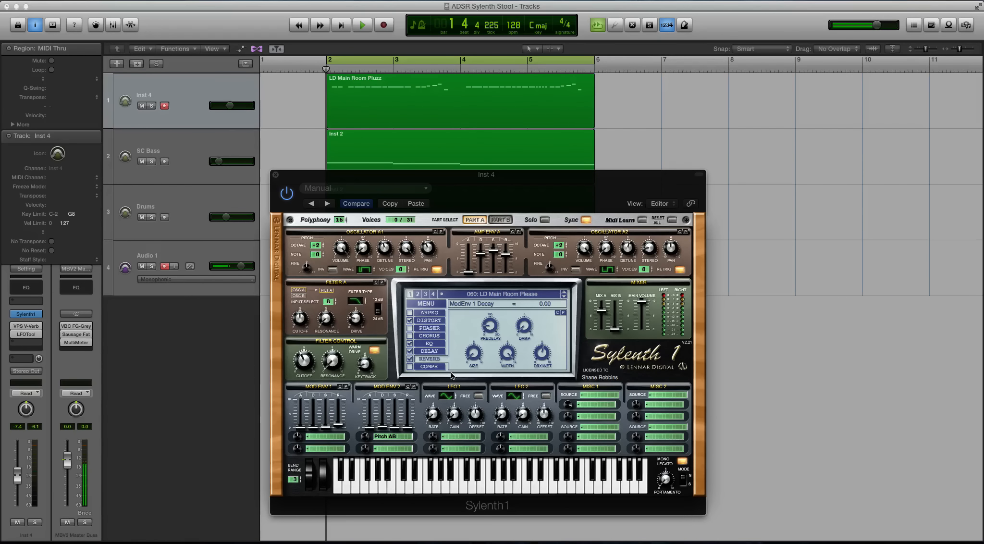
# Set the Filter Control cutoff to 504.51 Hz and audition the loop without the filter envelope.
pyautogui.moveTo(302, 360)
pyautogui.mouseDown()
pyautogui.moveTo(308, 327)
pyautogui.moveTo(310, 367)
pyautogui.mouseUp()
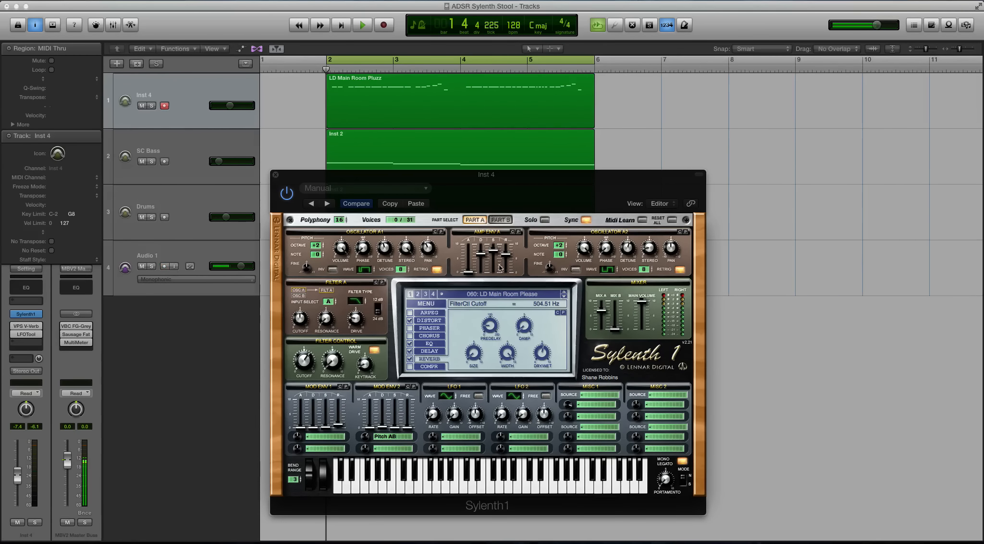
pyautogui.press('space')
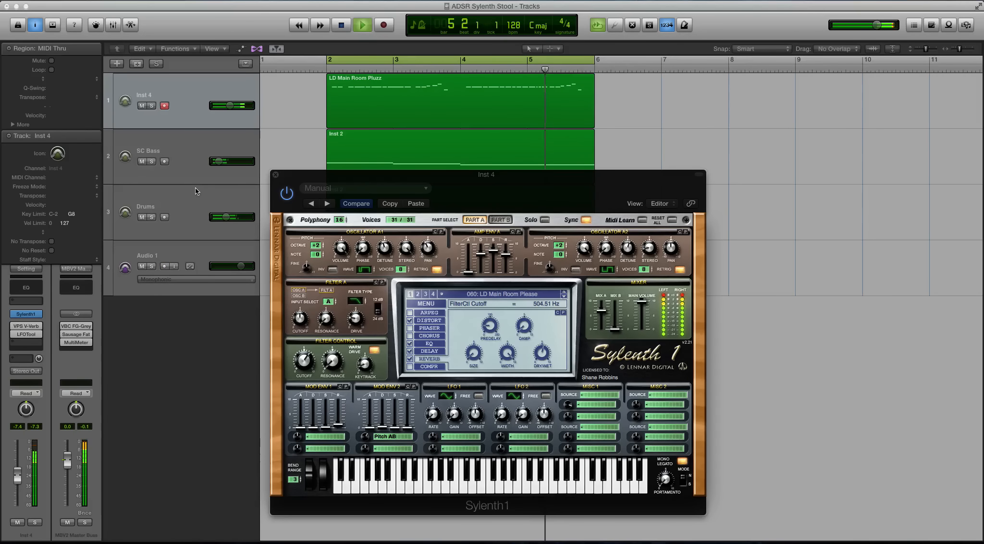
pyautogui.press('space')
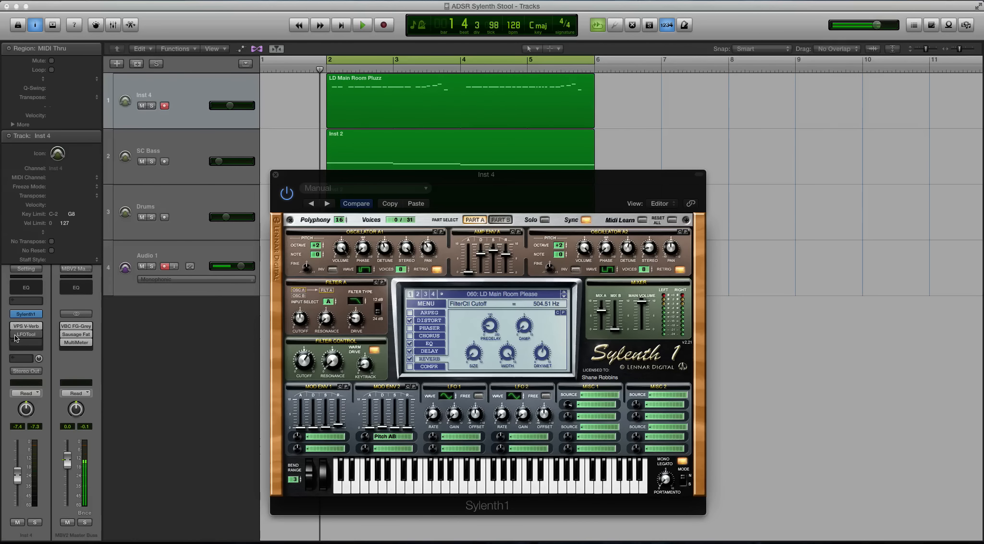
pyautogui.press('space')
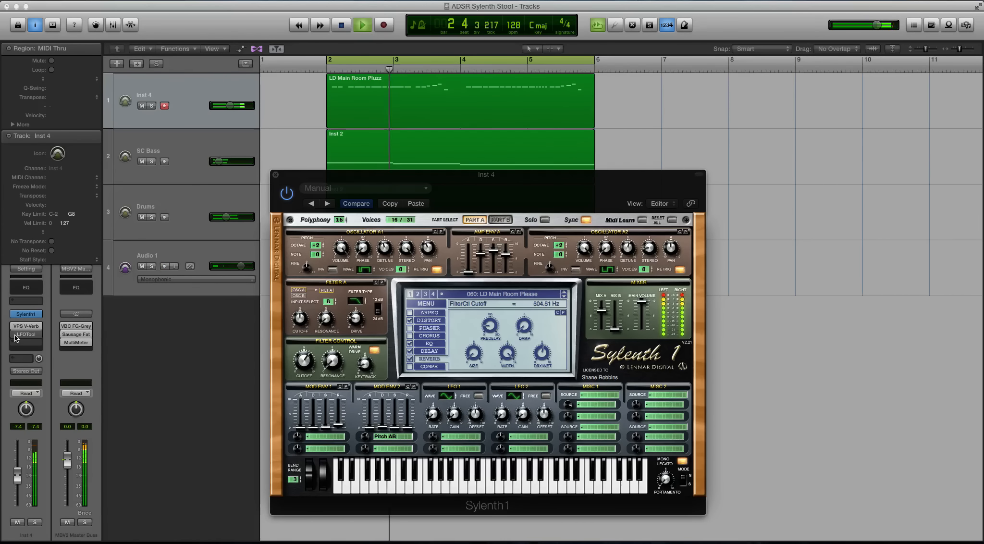
pyautogui.press('space')
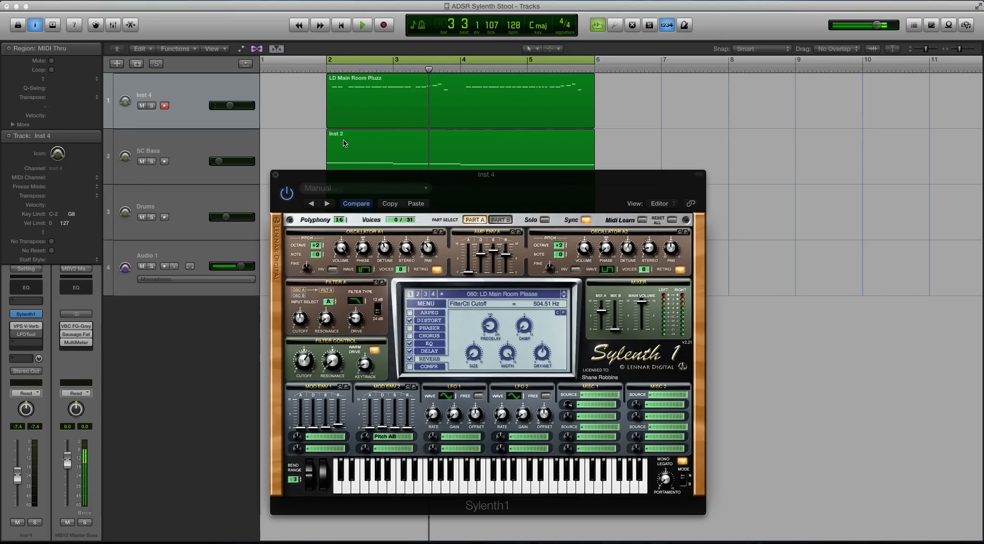
# Set the Filter Control cutoff to 186.21 Hz, route Mod Env 1 to Cutoff AB with a decay of 1.95, and audition it.
pyautogui.click(385, 180)
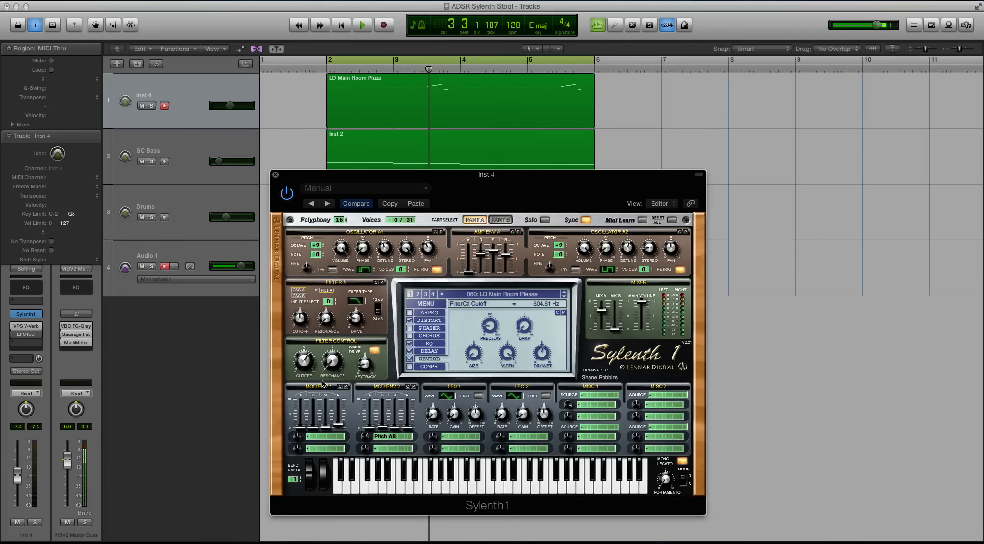
pyautogui.moveTo(302, 370); pyautogui.dragTo(308, 377)
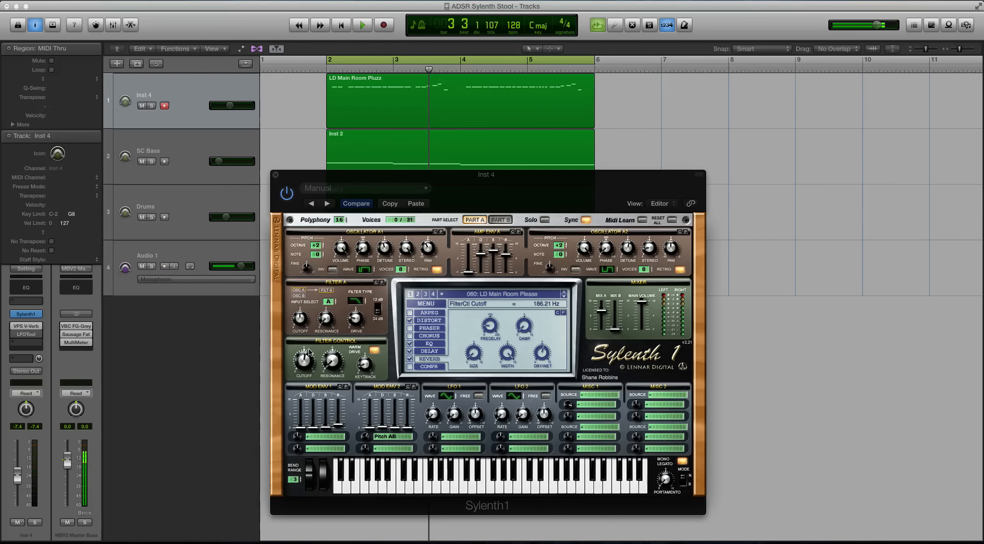
pyautogui.click(314, 436)
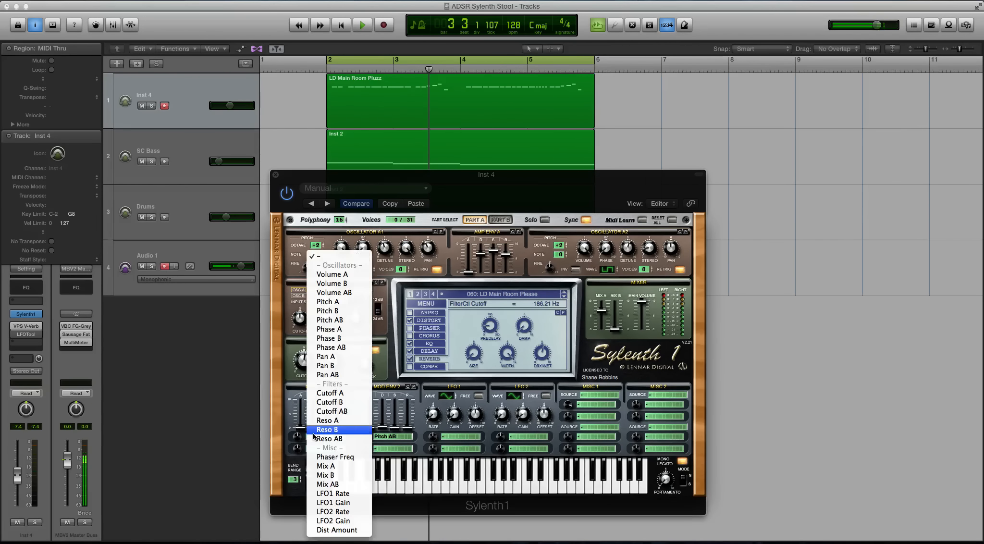
pyautogui.click(340, 412)
pyautogui.moveTo(297, 437); pyautogui.dragTo(316, 424)
pyautogui.press('space')
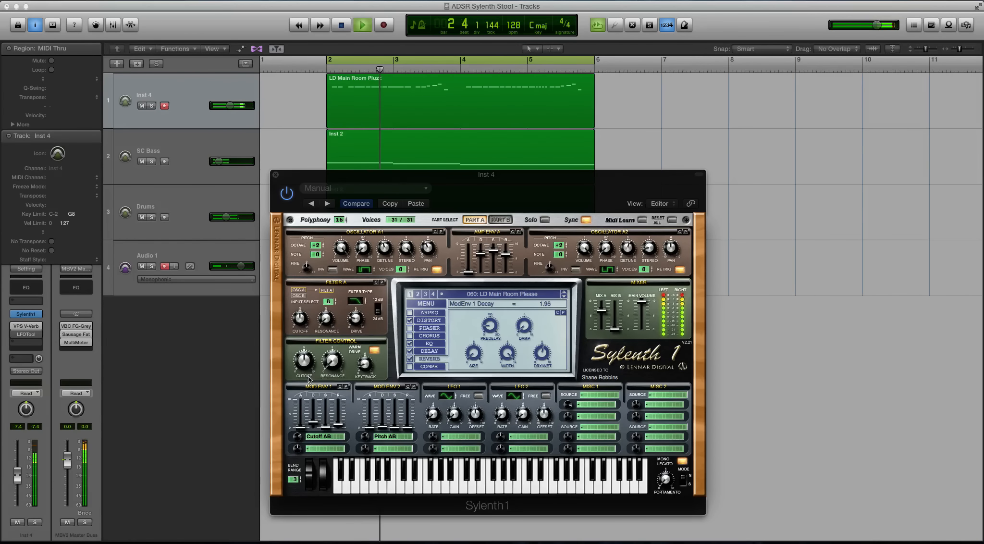
pyautogui.press('space')
# Set the Filter Control cutoff to 29.25 Hz and raise the Mod Env 1 decay to 2.99 during playback.
pyautogui.moveTo(307, 382); pyautogui.dragTo(306, 364)
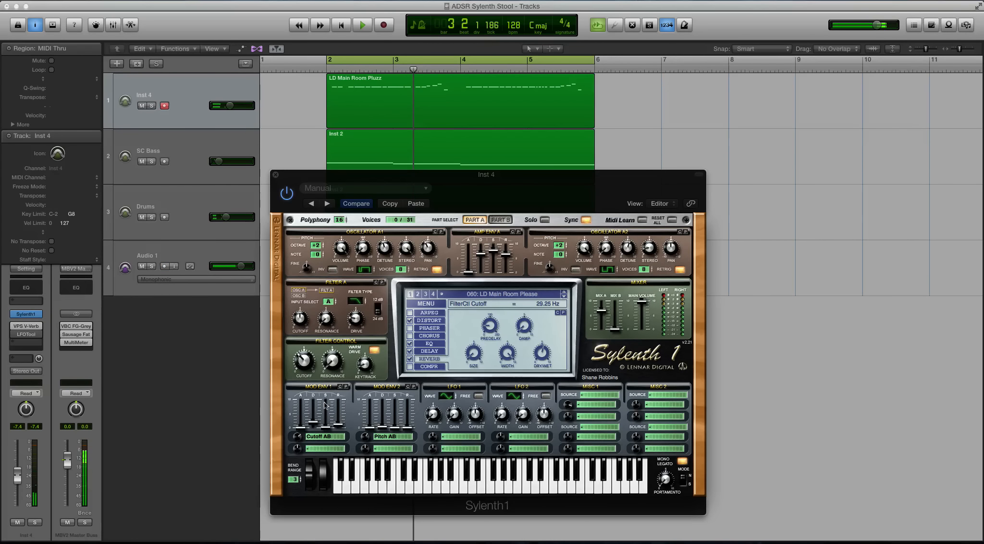
pyautogui.press('space')
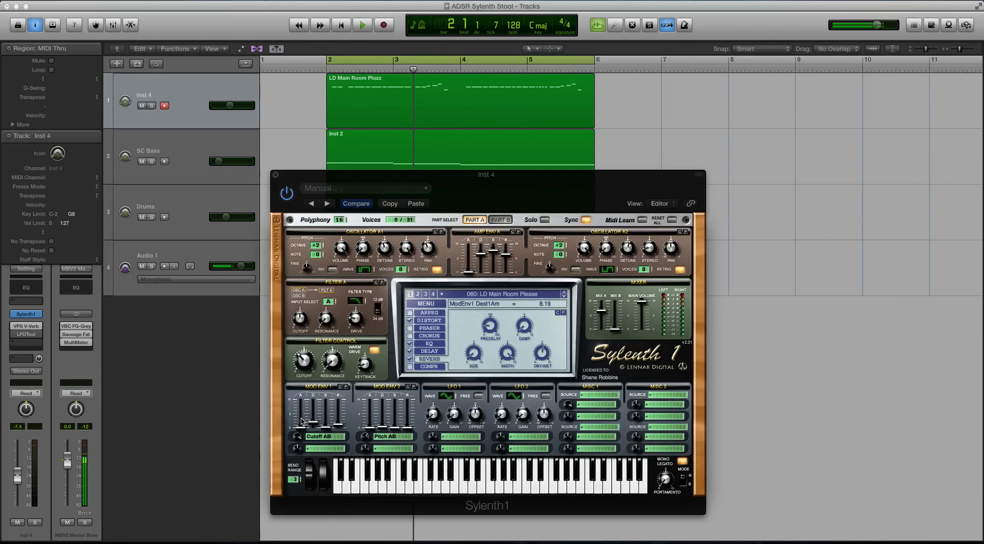
pyautogui.moveTo(302, 434); pyautogui.dragTo(313, 417)
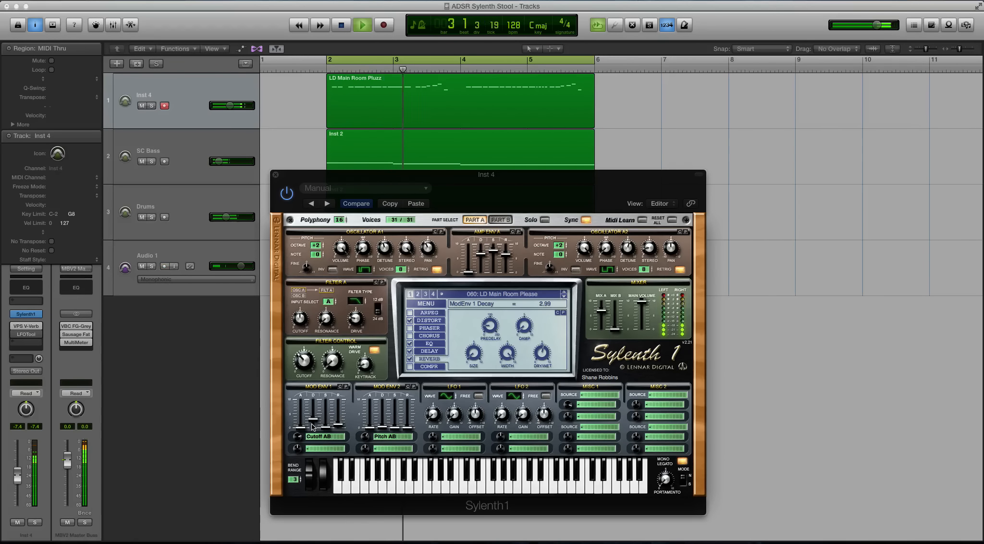
# Try a Mod Env 1 amount of 4.00 with a 59.60 Hz filter cutoff and a decay of 1.38.
pyautogui.moveTo(313, 418); pyautogui.dragTo(298, 445)
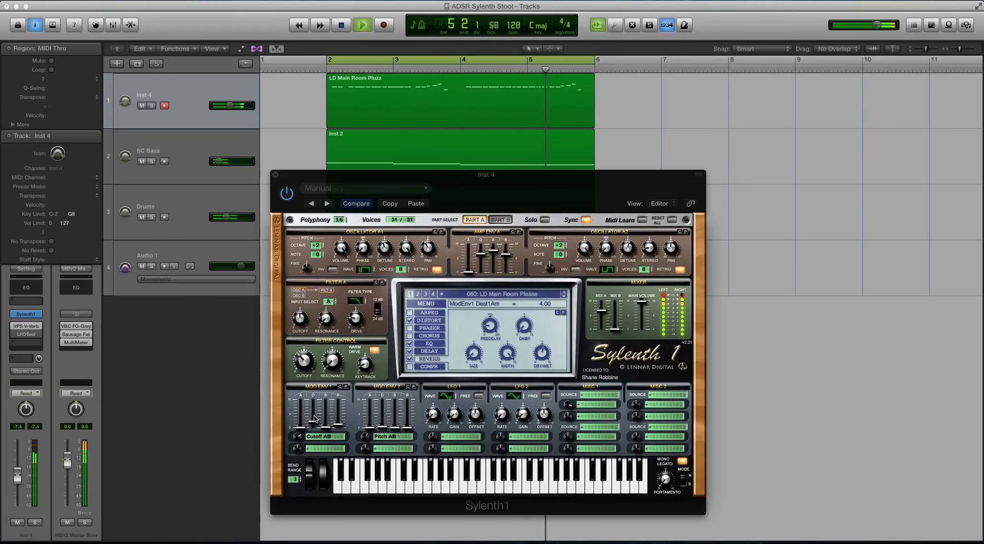
pyautogui.click(304, 364)
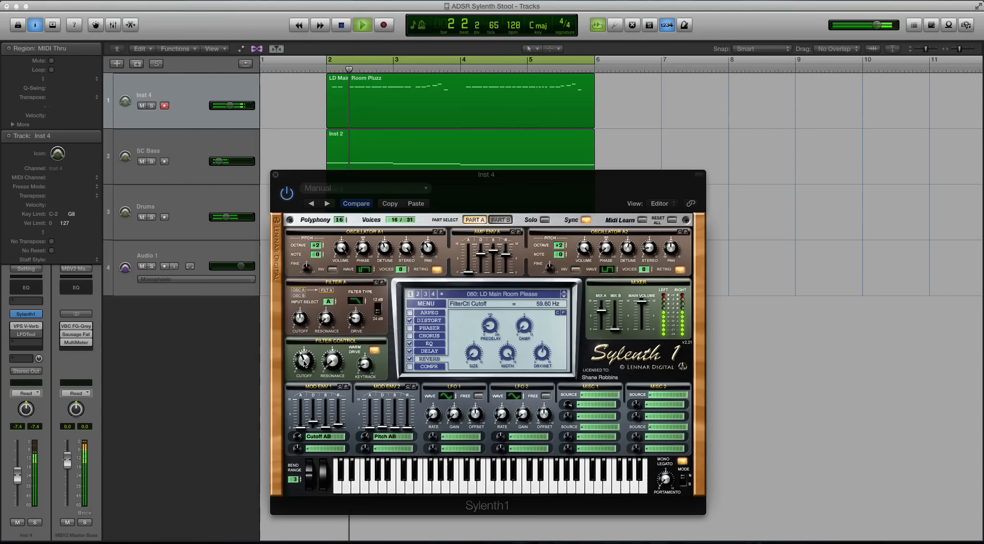
pyautogui.press('space')
pyautogui.moveTo(313, 422); pyautogui.dragTo(313, 431)
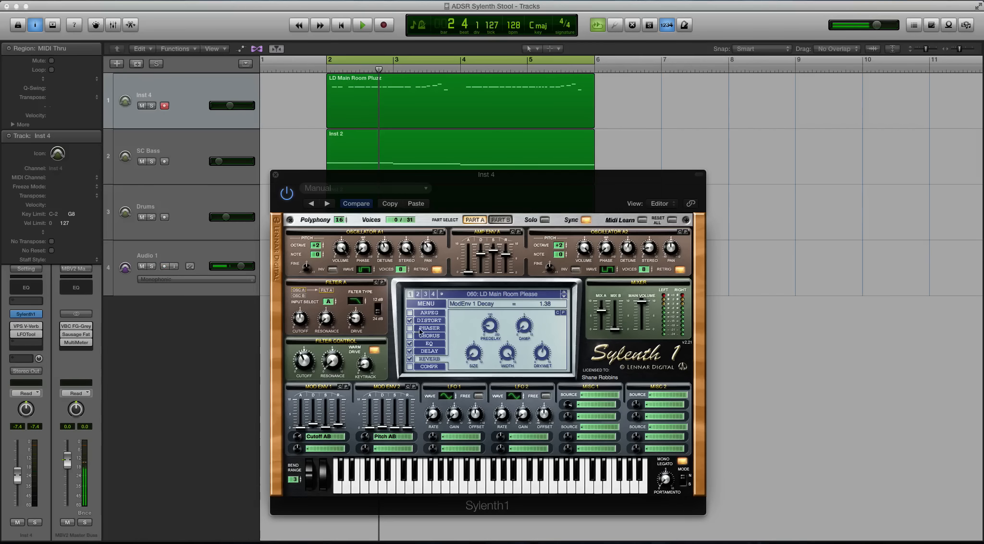
# Enlarge the track heights to show the lead notes and shift the Sylenth1 window slightly.
pyautogui.click(308, 117)
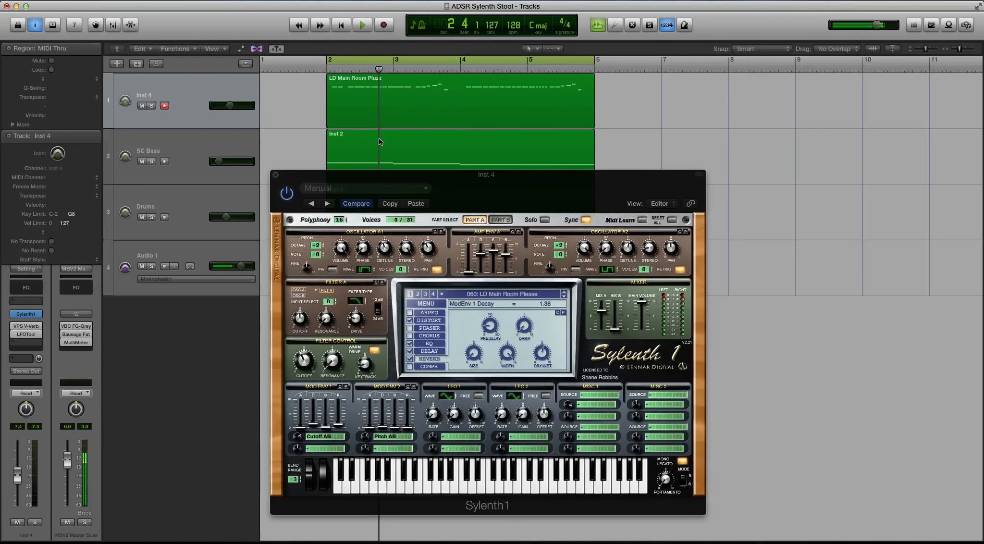
pyautogui.scroll(8, 379, 142)
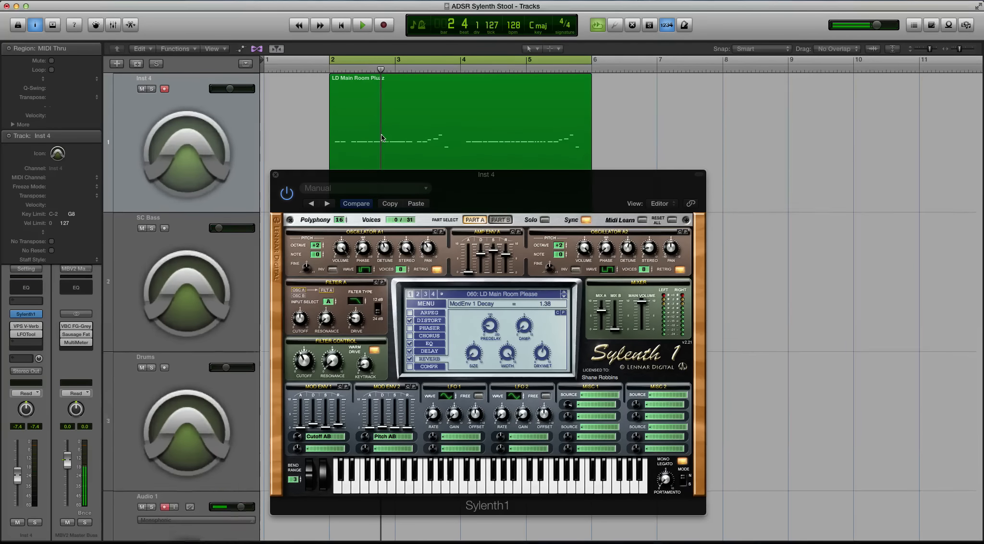
pyautogui.scroll(1, 381, 136)
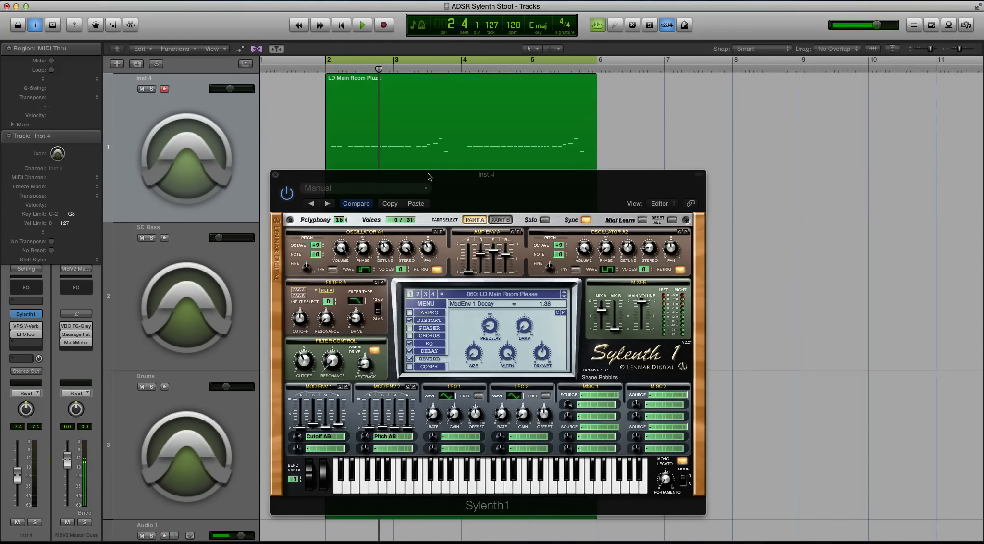
pyautogui.moveTo(345, 176)
pyautogui.mouseDown()
pyautogui.moveTo(376, 172)
pyautogui.moveTo(361, 173)
pyautogui.mouseUp()
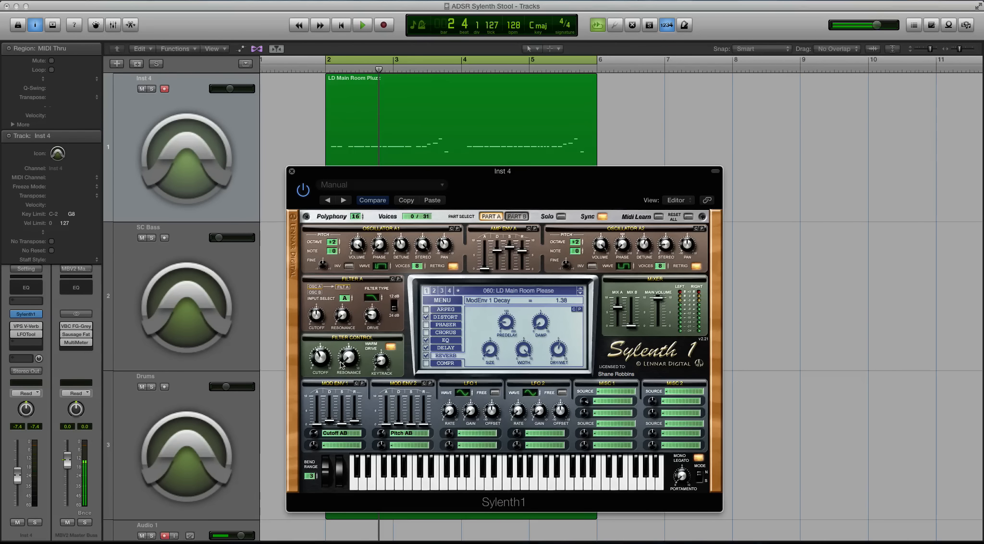
# During playback, set the filter cutoff to 105.35 Hz, adjust Mod Env 1's cutoff amount and set its decay to 2.77.
pyautogui.press('space')
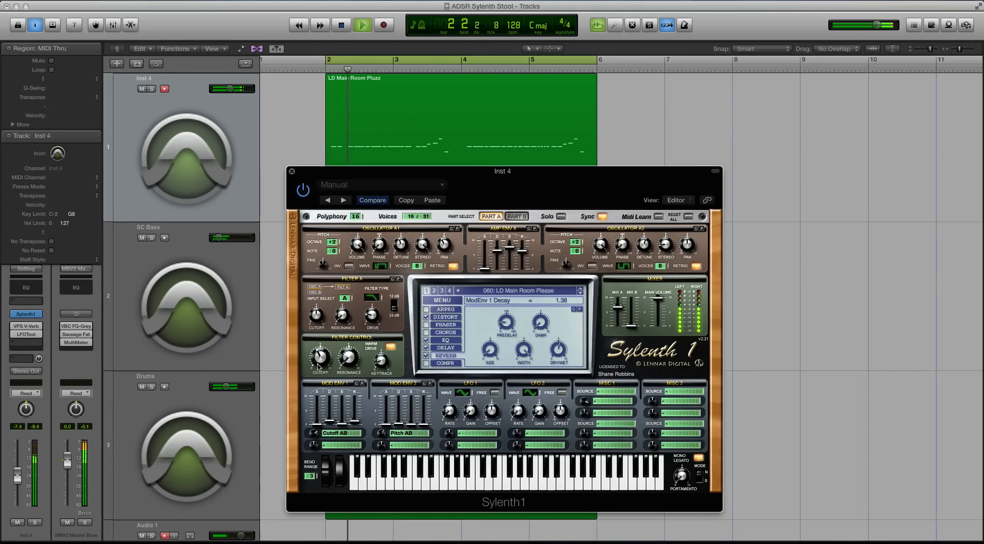
pyautogui.click(318, 365)
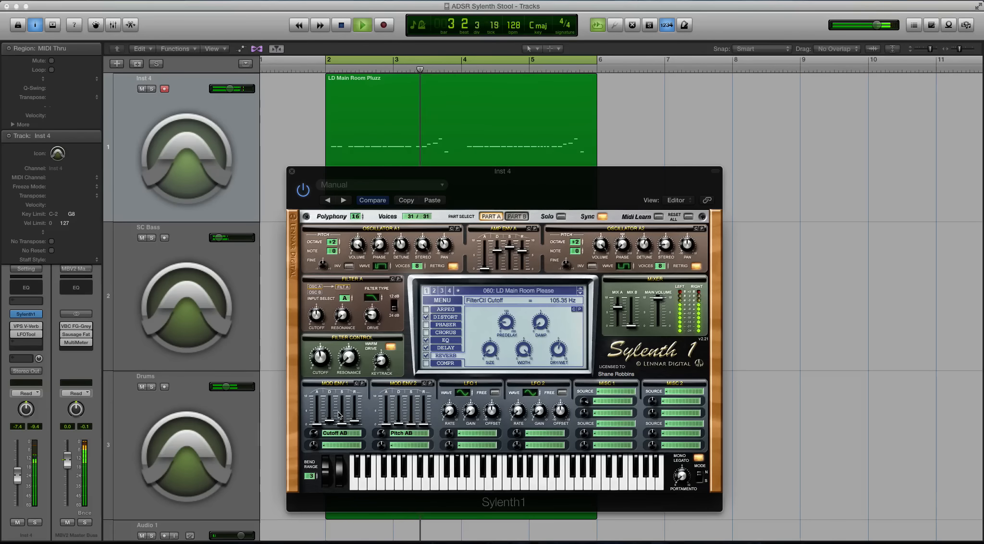
pyautogui.click(314, 437)
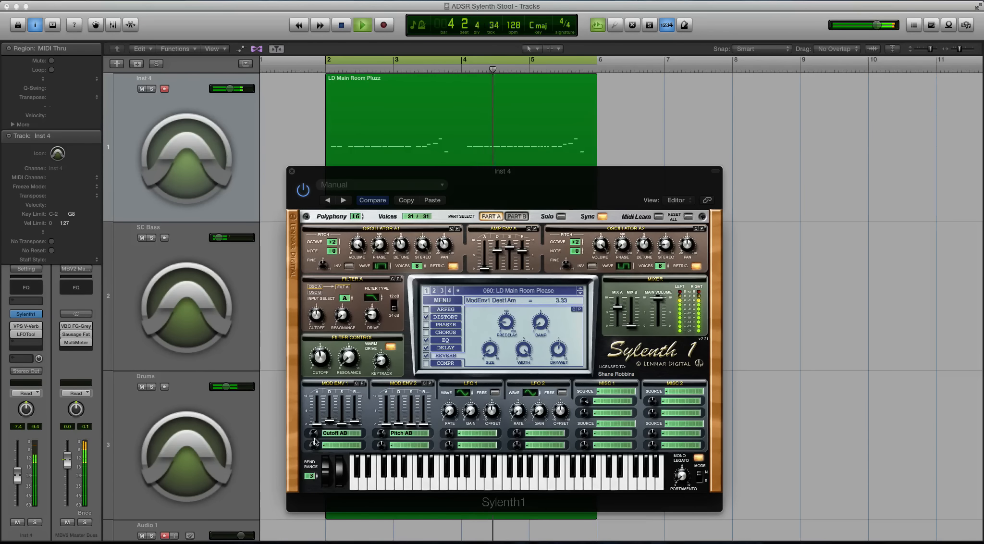
pyautogui.moveTo(314, 437); pyautogui.dragTo(334, 416)
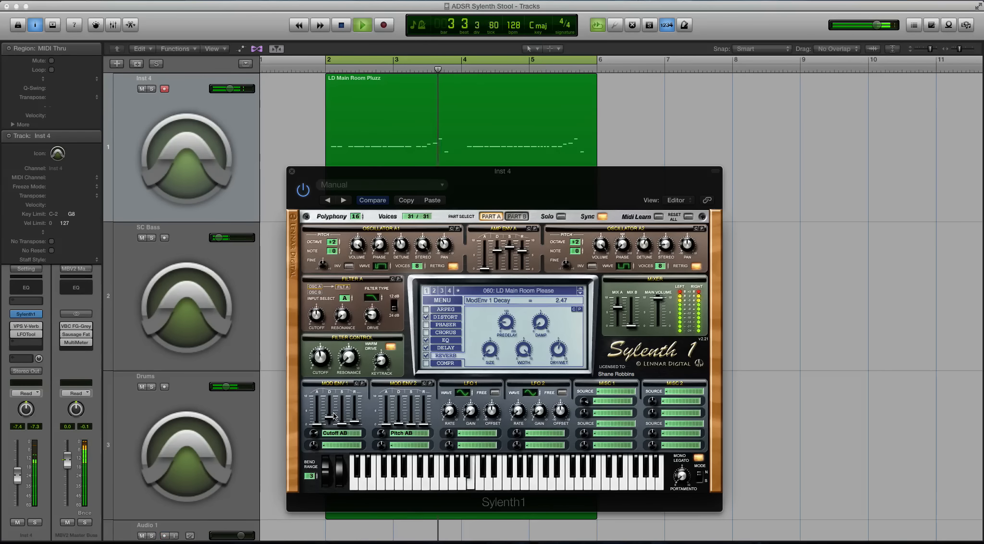
pyautogui.moveTo(334, 416)
pyautogui.mouseDown()
pyautogui.moveTo(333, 400)
pyautogui.moveTo(331, 416)
pyautogui.mouseUp()
pyautogui.press('space')
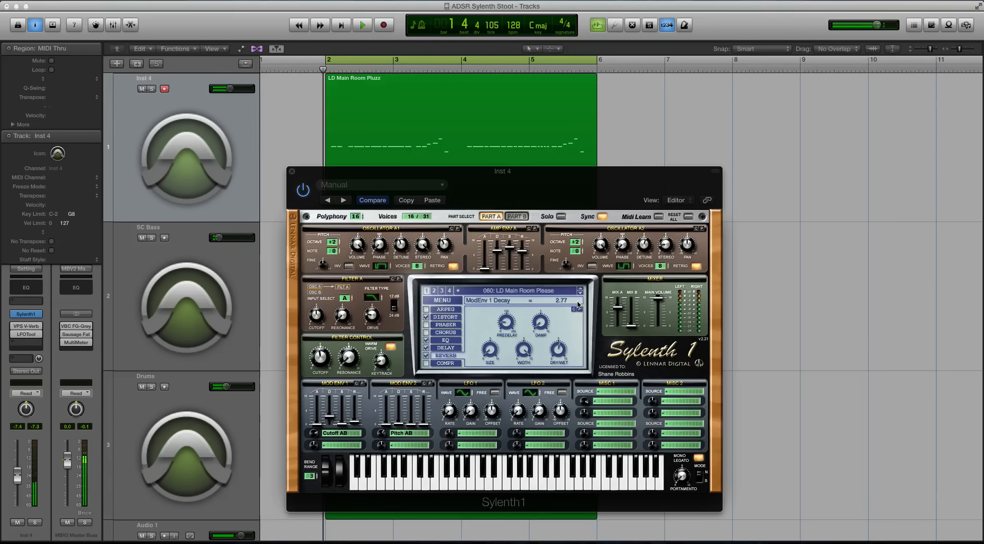
# Open the VPS V-Verb insert on Inst 4 and close the Sylenth1 window.
pyautogui.click(527, 254)
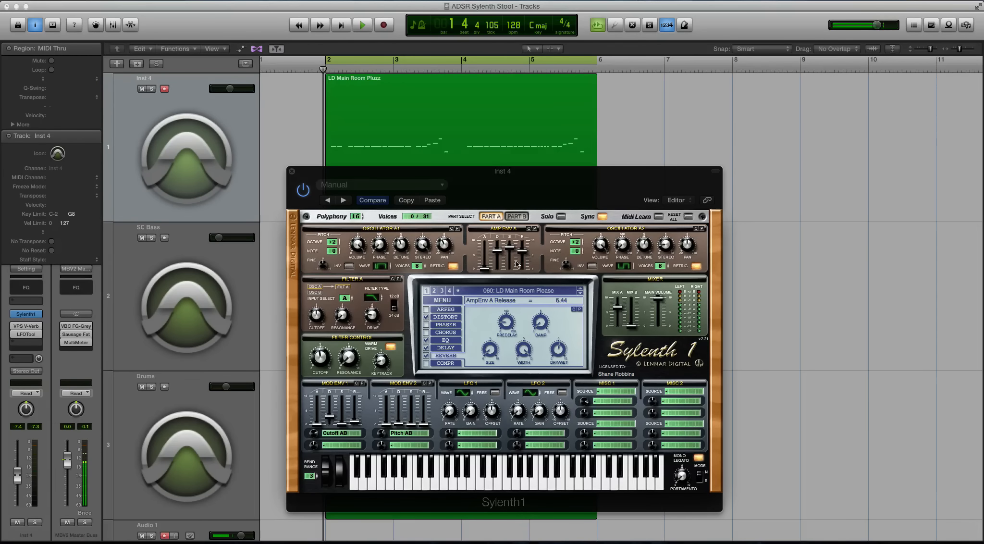
pyautogui.click(26, 326)
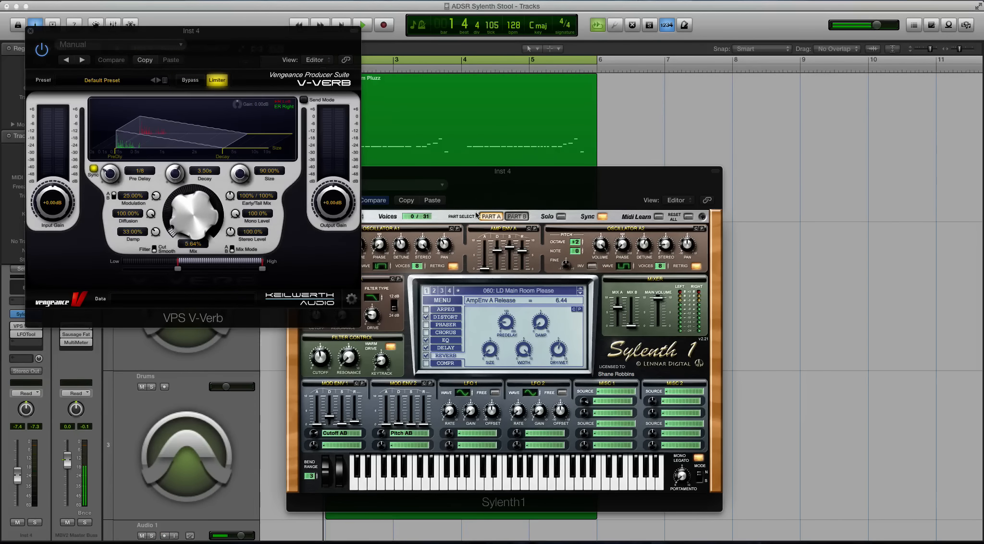
pyautogui.moveTo(402, 174); pyautogui.dragTo(553, 163)
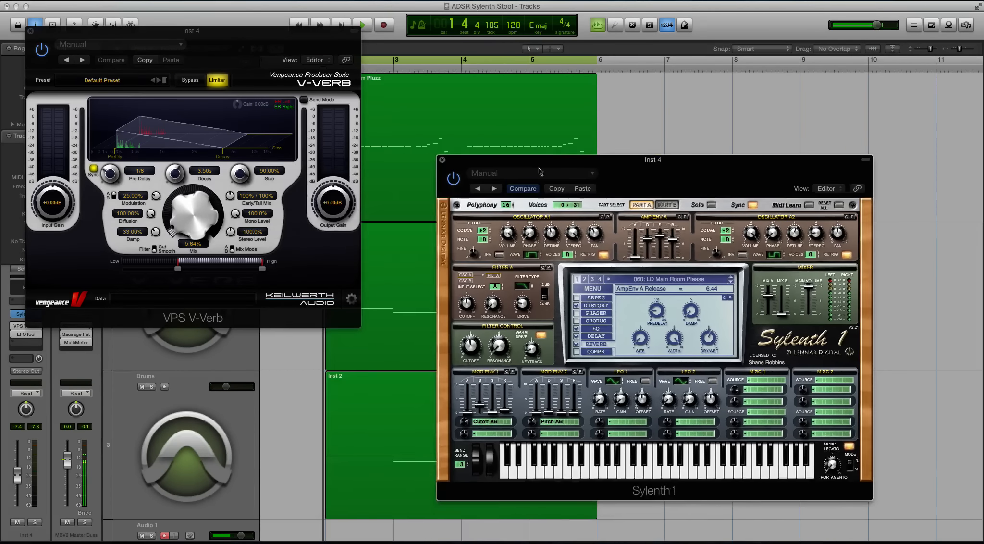
pyautogui.click(442, 160)
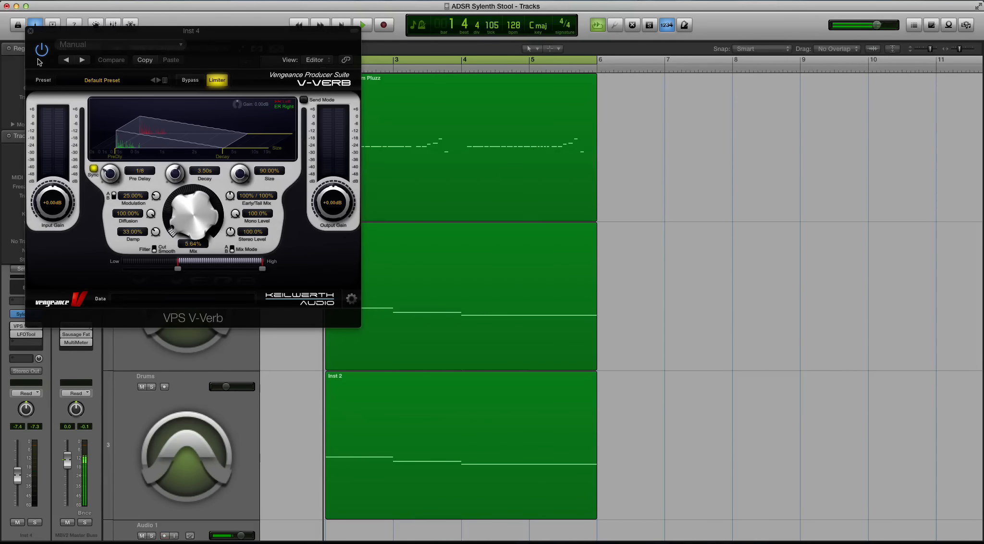
# Check V-Verb's synced pre delay setting, close the plug-in window and reduce the track heights.
pyautogui.moveTo(43, 37); pyautogui.dragTo(295, 182)
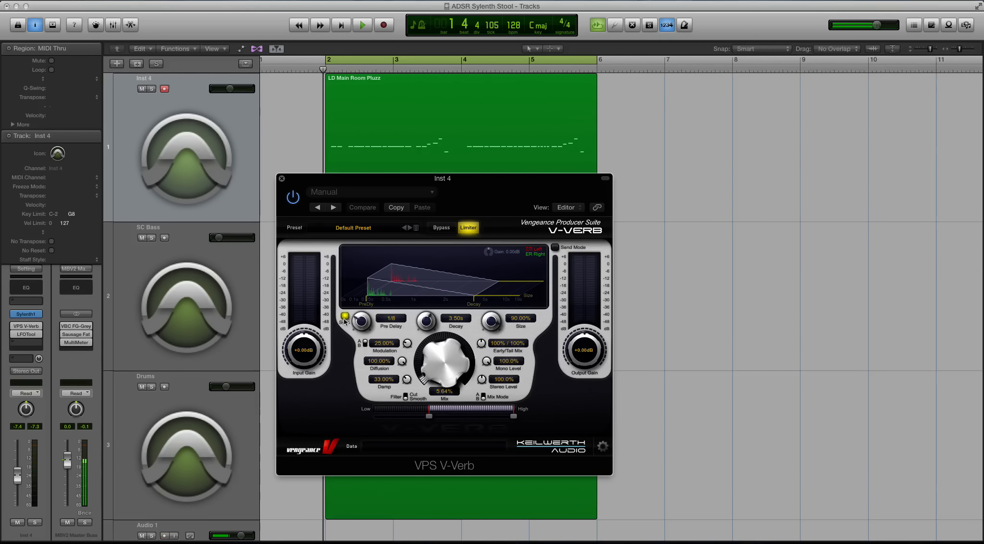
pyautogui.moveTo(361, 321)
pyautogui.mouseDown()
pyautogui.moveTo(363, 307)
pyautogui.moveTo(366, 327)
pyautogui.mouseUp()
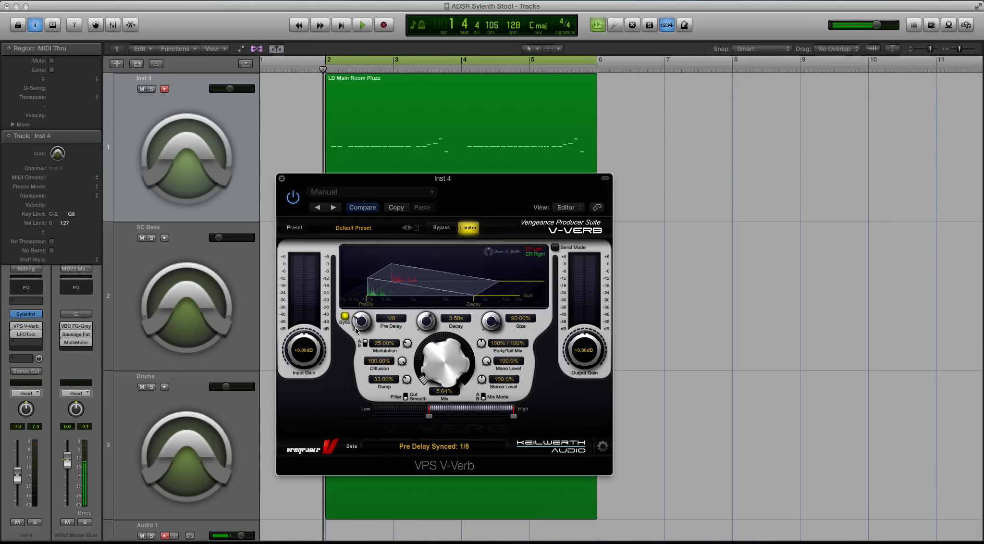
pyautogui.click(281, 178)
pyautogui.press('super+Up')
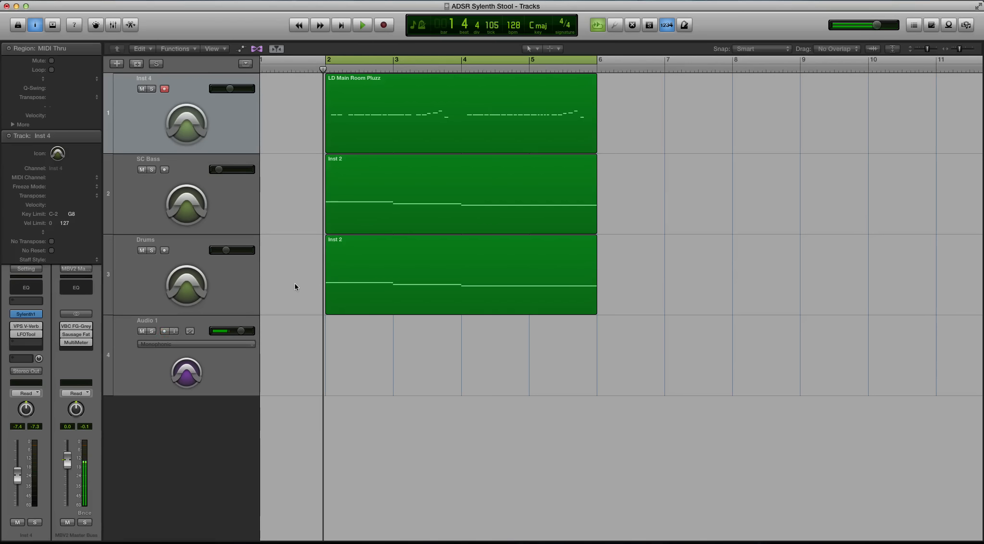